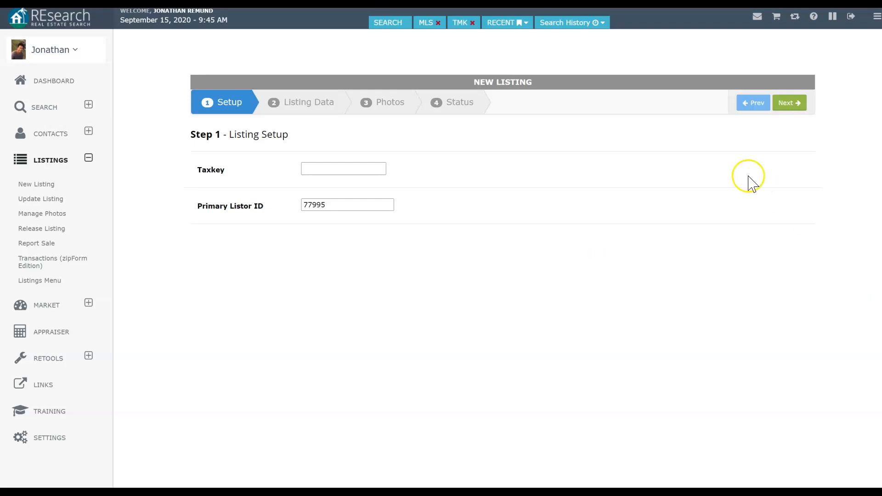
Step: Paste taxkey 3-1-5-82-68 into the new listing setup and continue to Listing Data
left_click(330, 169)
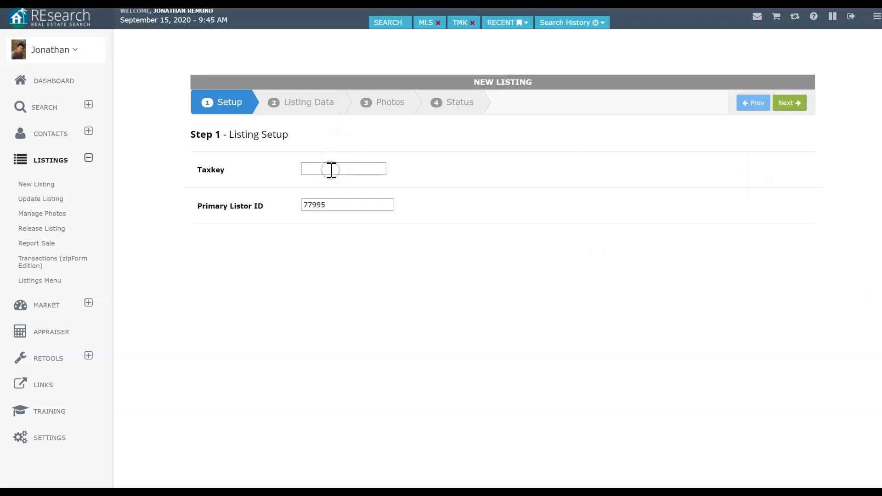
type("3-1-5-82-68")
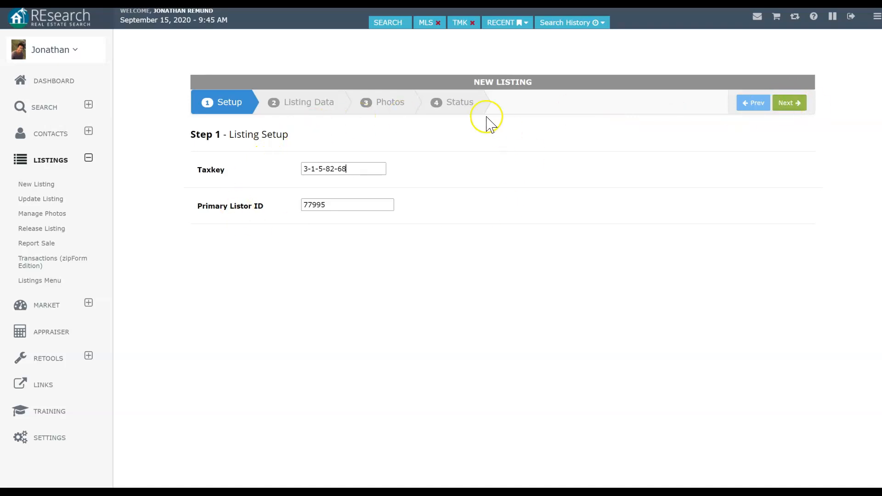
left_click_drag(194, 174, 253, 178)
left_click(251, 177)
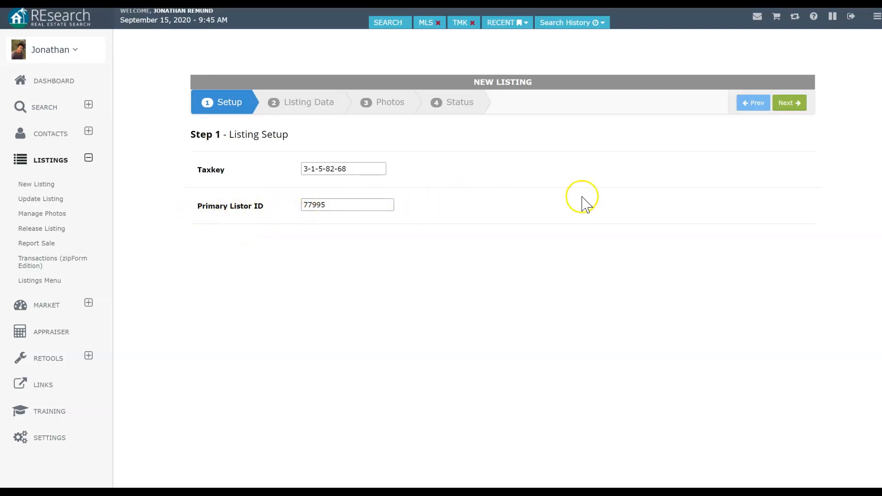
left_click(804, 108)
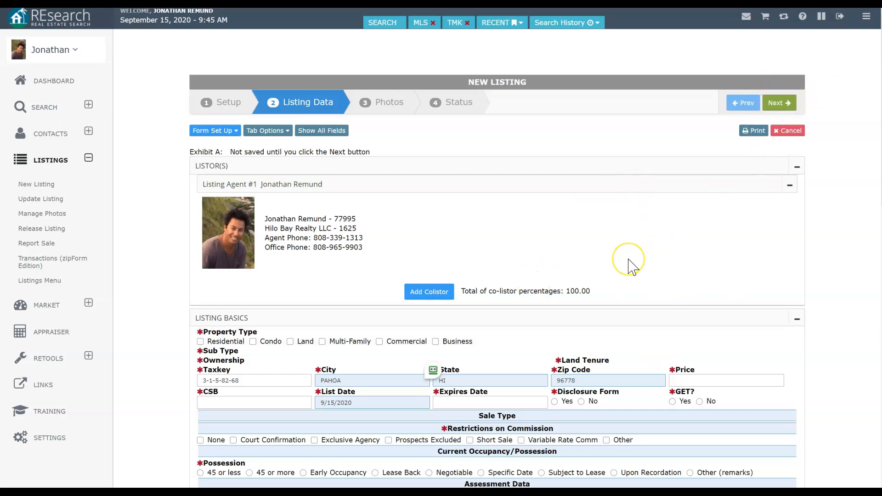
Step: Tick Land as the property type and Vacant as the sub type
scroll(629, 260, "down", 5)
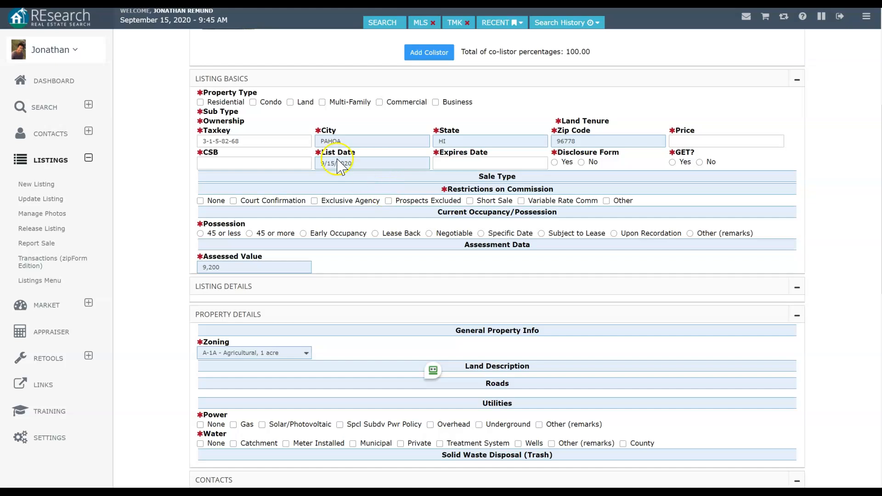
left_click(290, 102)
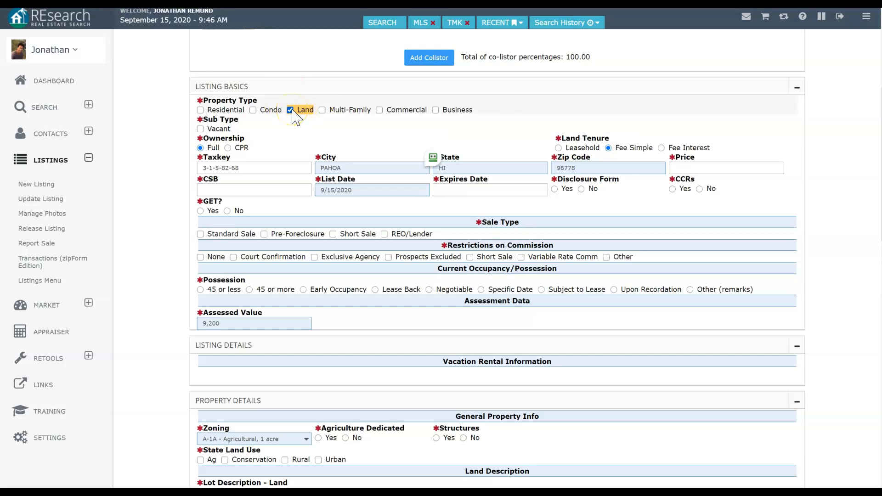
left_click(200, 129)
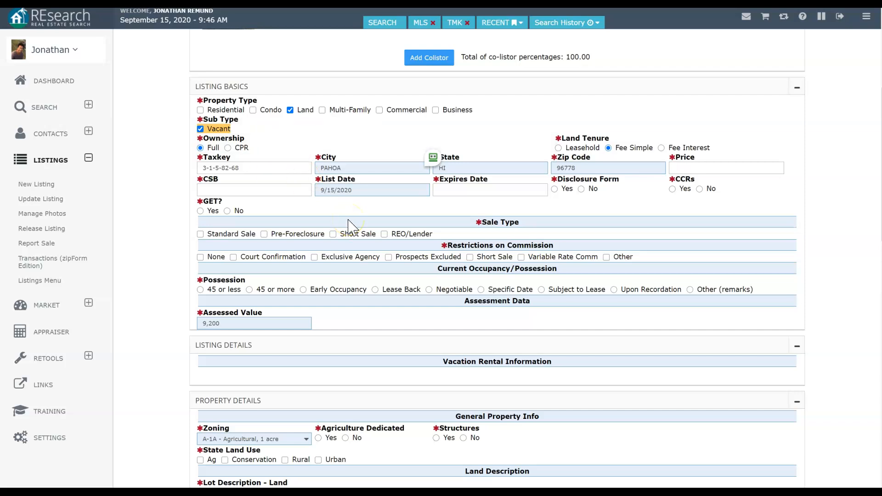
left_click(713, 168)
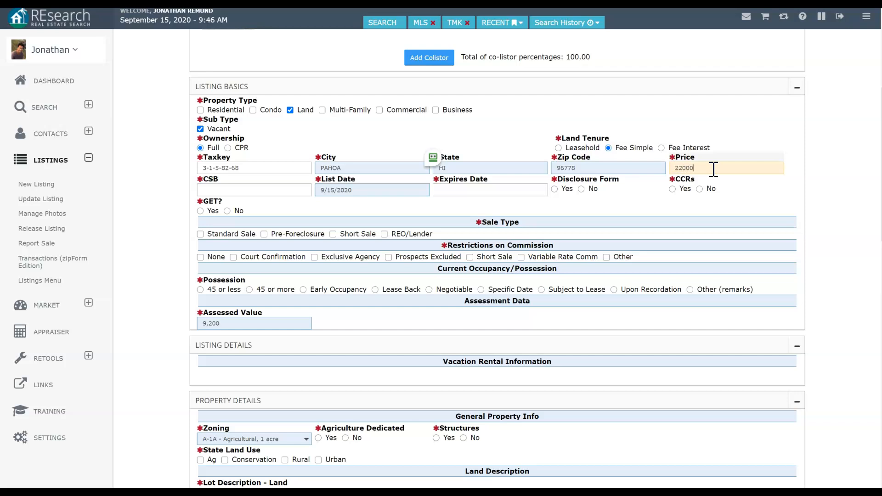
Step: Enter a listing price of 22000 and a CSB of 4
left_click(248, 190)
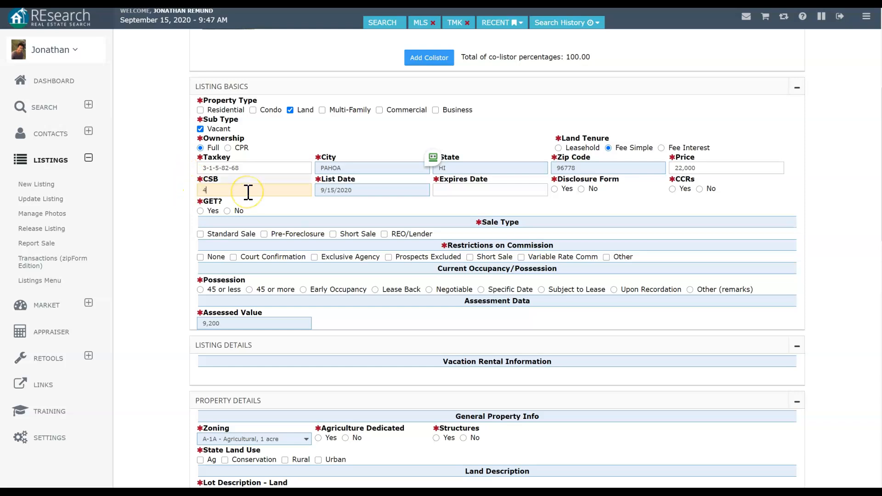
left_click(210, 191)
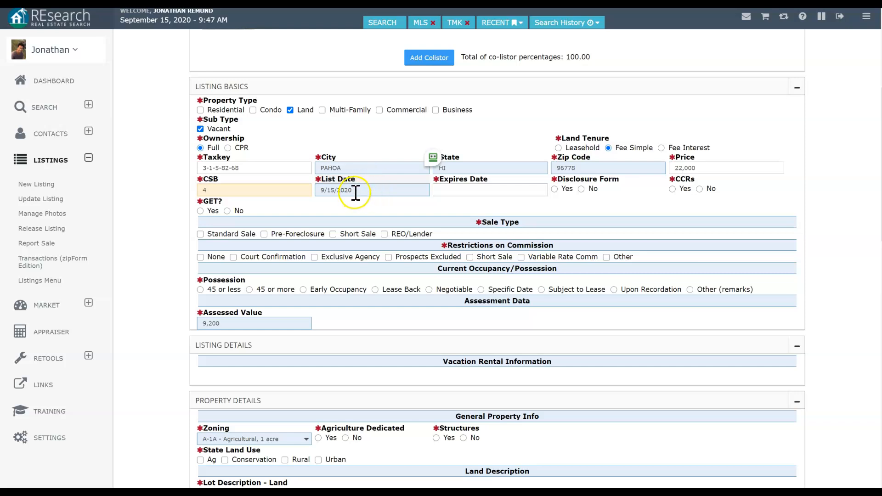
Step: Pick February 15, 2021 as the expiration date and choose No for Disclosure Form and CCRs
left_click(479, 191)
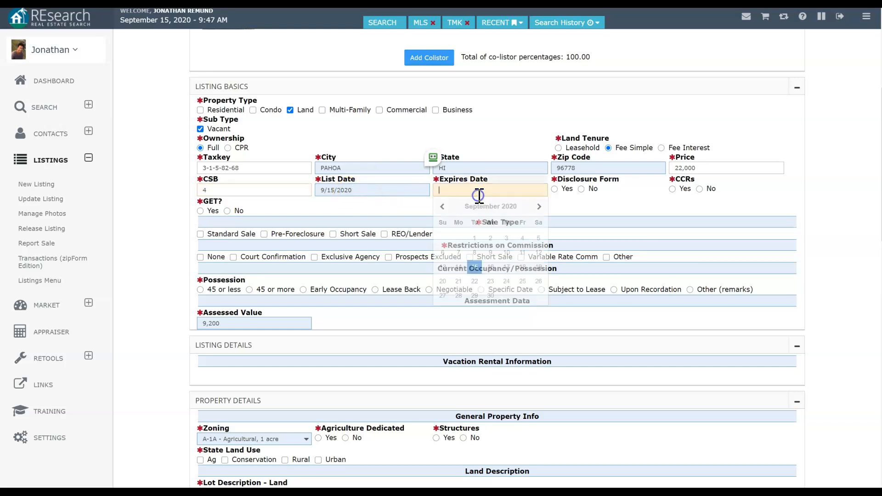
left_click(539, 207)
left_click(539, 206)
left_click(539, 206)
left_click(540, 207)
left_click(540, 206)
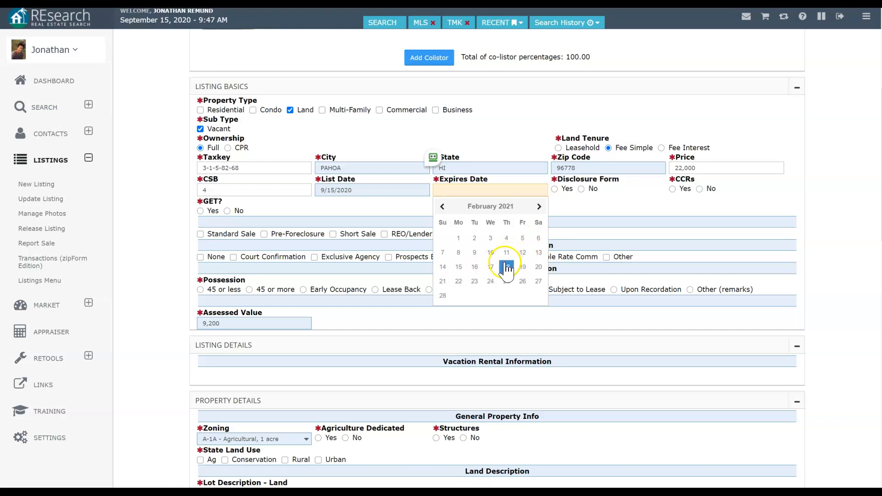
left_click(459, 267)
left_click(581, 189)
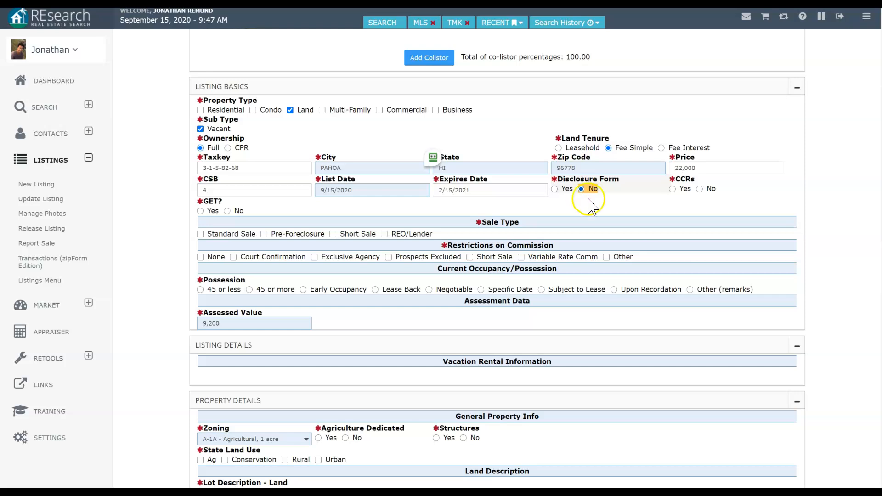
left_click(700, 189)
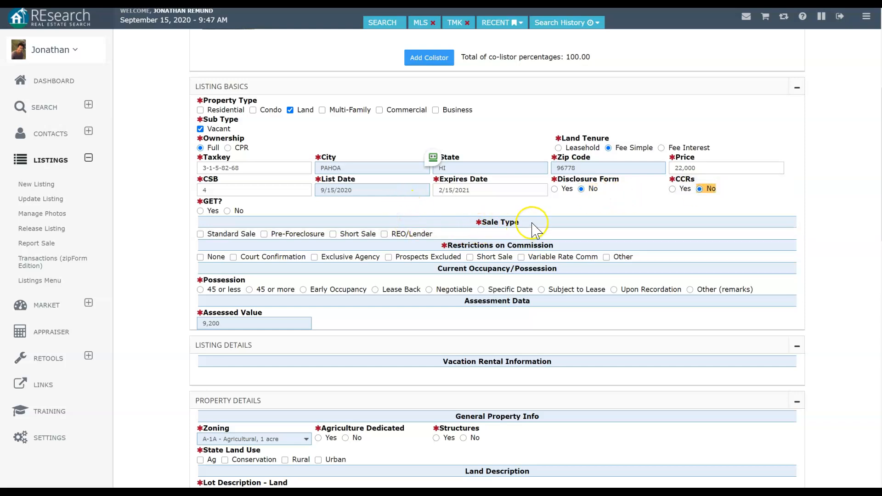
Step: Tick Standard Sale, None for commission restrictions, and Upon Recordation for possession
left_click(221, 234)
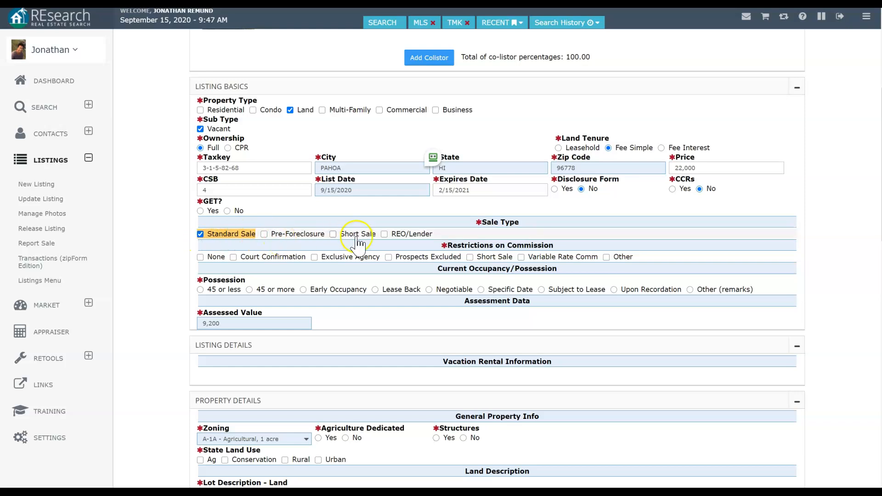
mouse_move(366, 241)
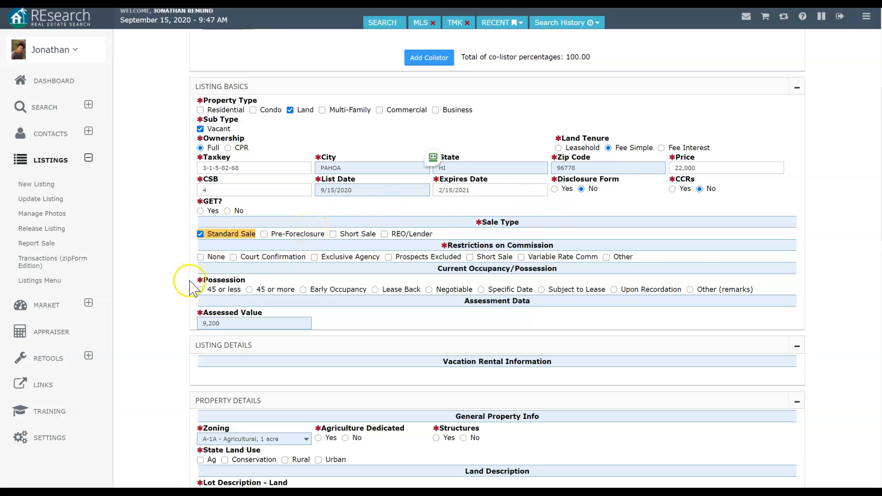
left_click(220, 257)
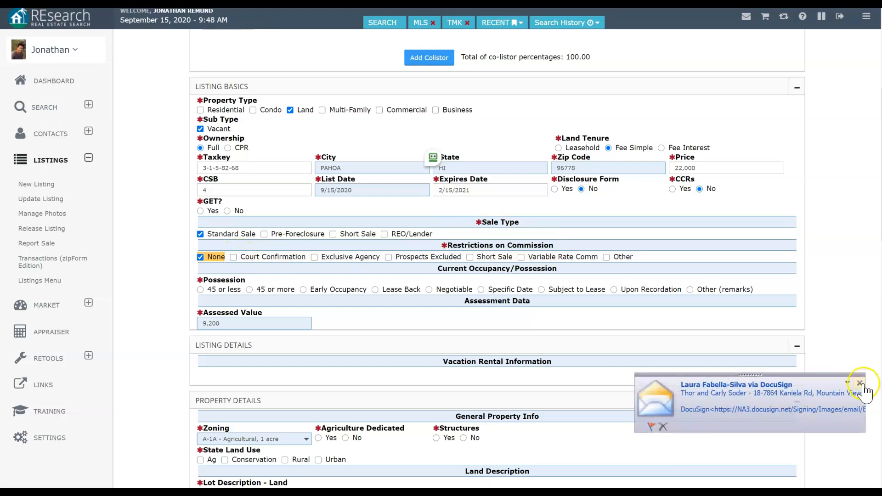
left_click(860, 383)
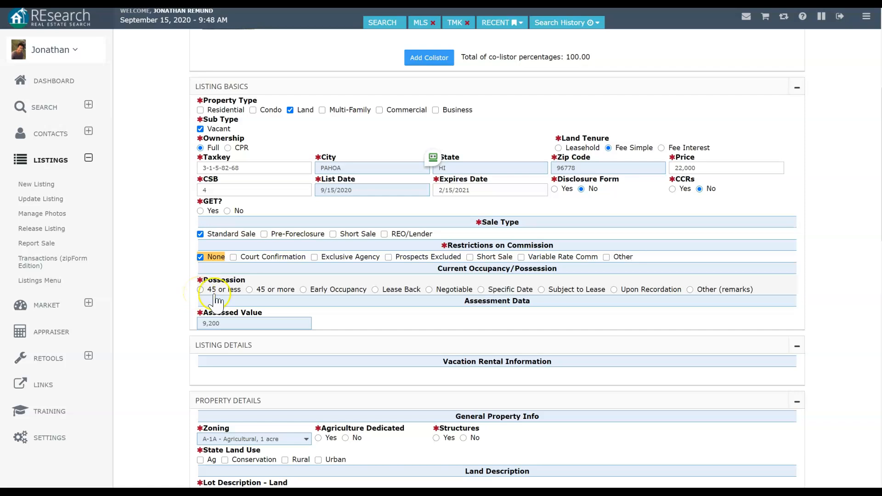
left_click(617, 291)
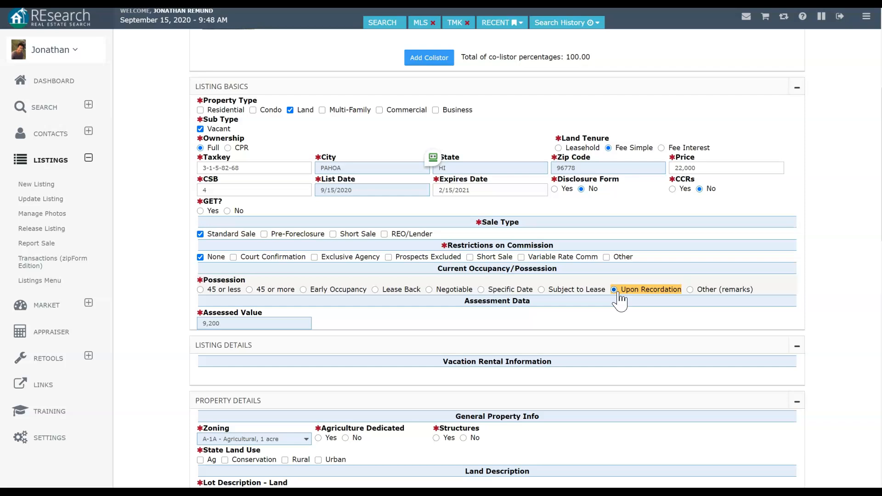
Step: Mark the land as agriculture dedicated with no structures and Ag state land use
scroll(620, 300, "down", 5)
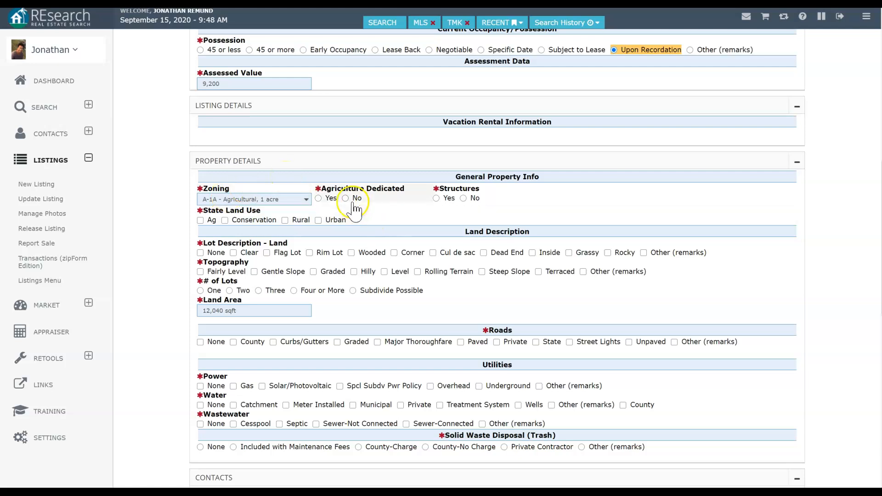
left_click(319, 199)
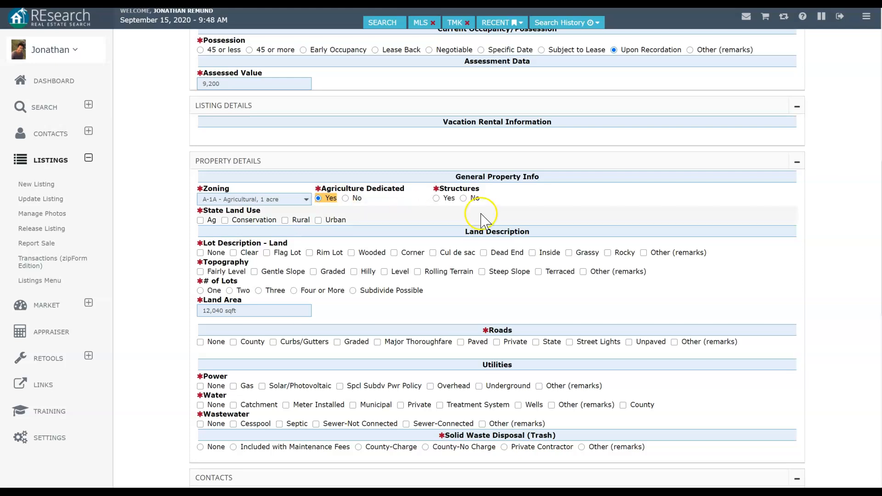
left_click(463, 198)
left_click(200, 221)
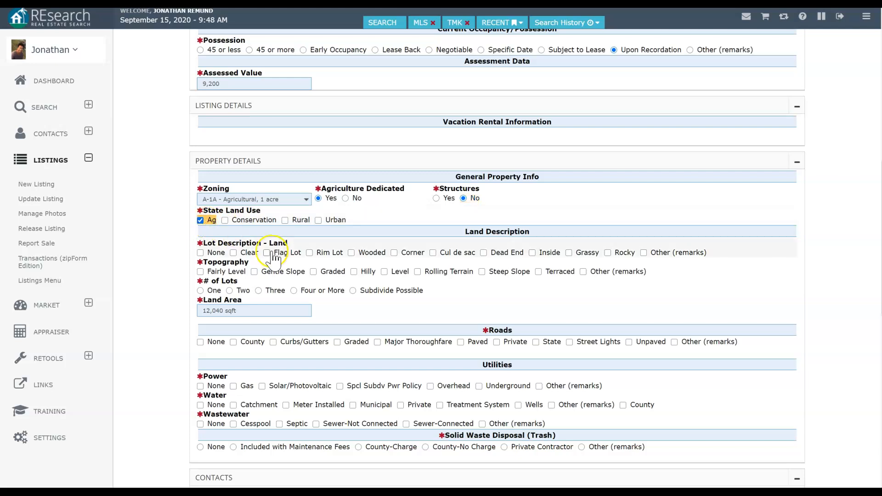
Step: Describe the lot as Clear and Wooded, Fairly Level, and a single lot
left_click(355, 254)
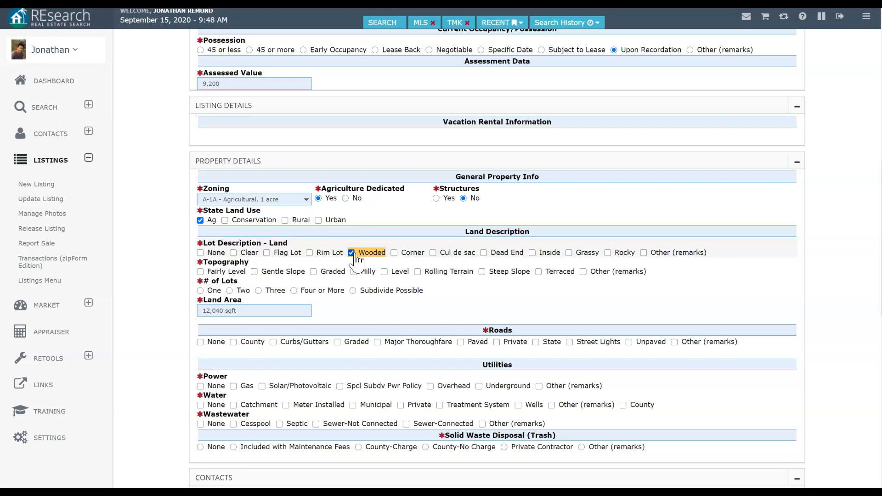
left_click(249, 256)
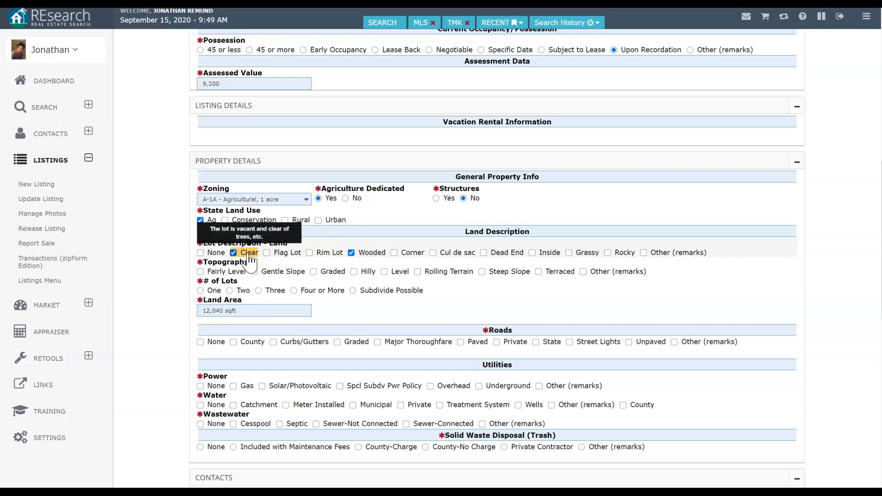
left_click(208, 275)
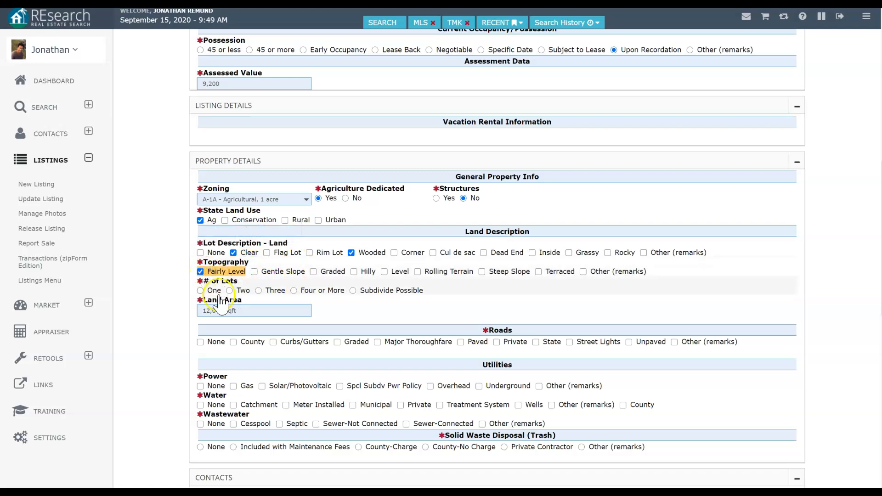
left_click(217, 292)
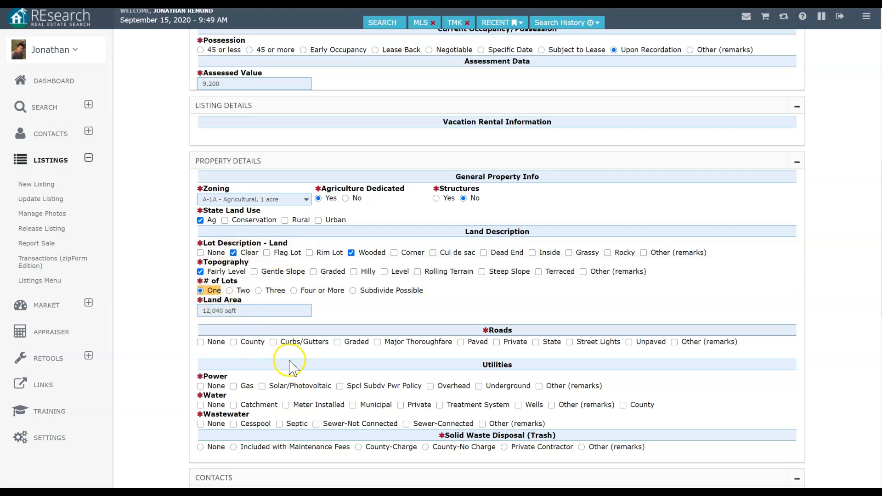
Step: Tick County roads, Overhead power, Private water, None for wastewater, and Cash terms
left_click(240, 344)
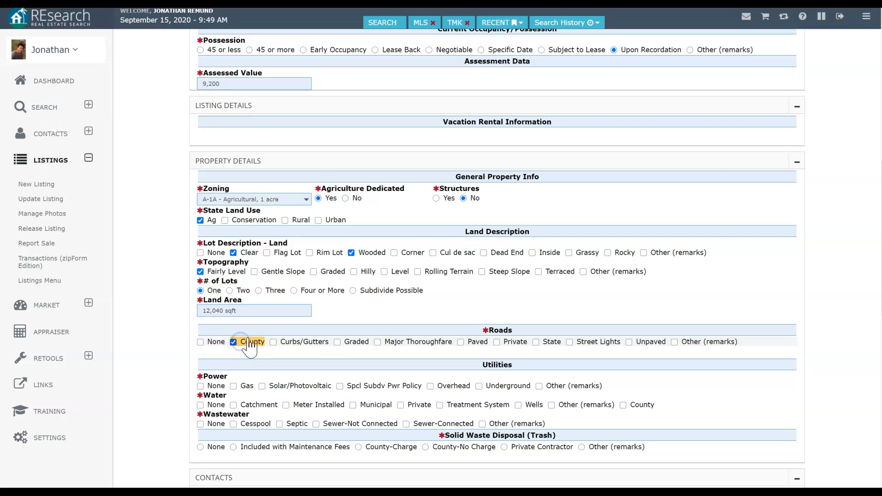
scroll(404, 297, "down", 5)
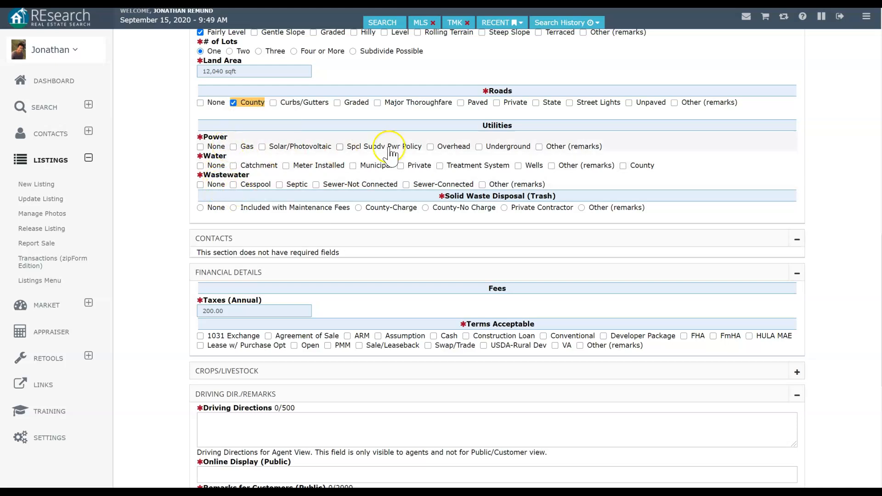
left_click(431, 147)
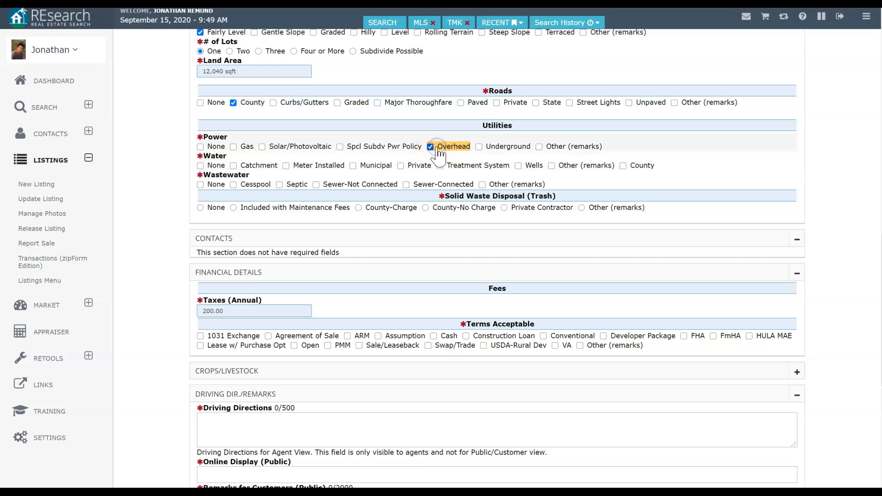
left_click(402, 168)
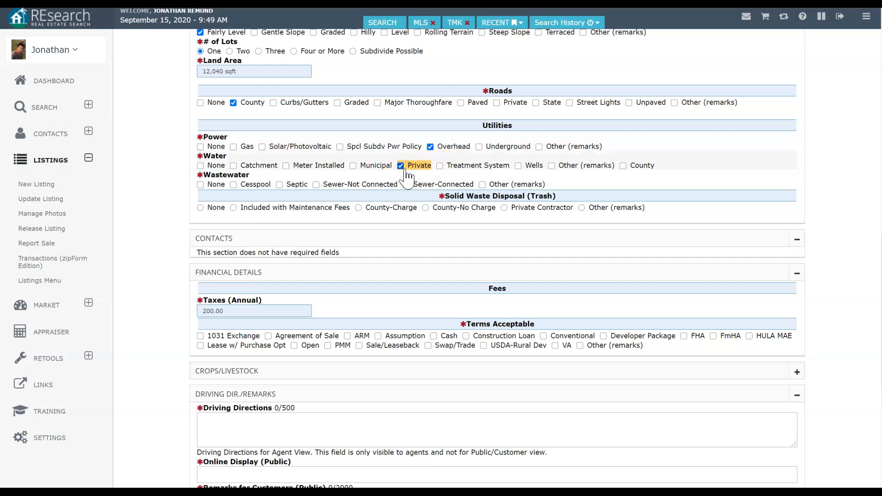
left_click(197, 188)
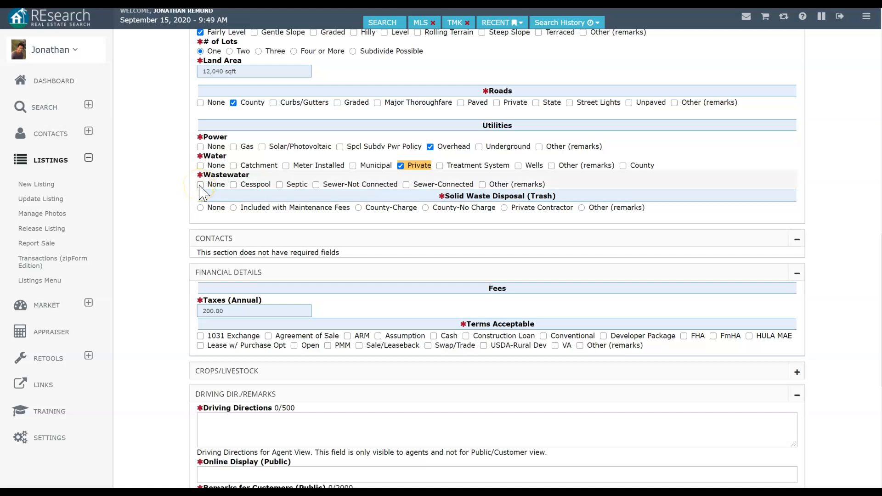
left_click(200, 185)
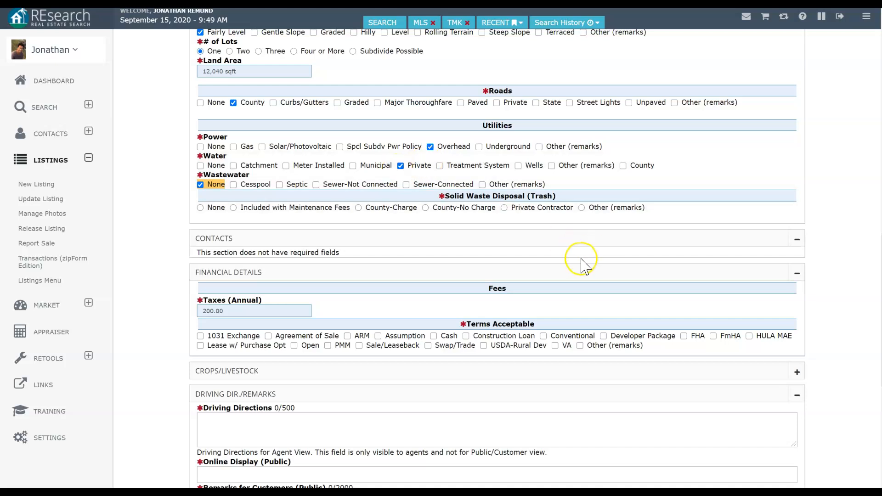
left_click(434, 336)
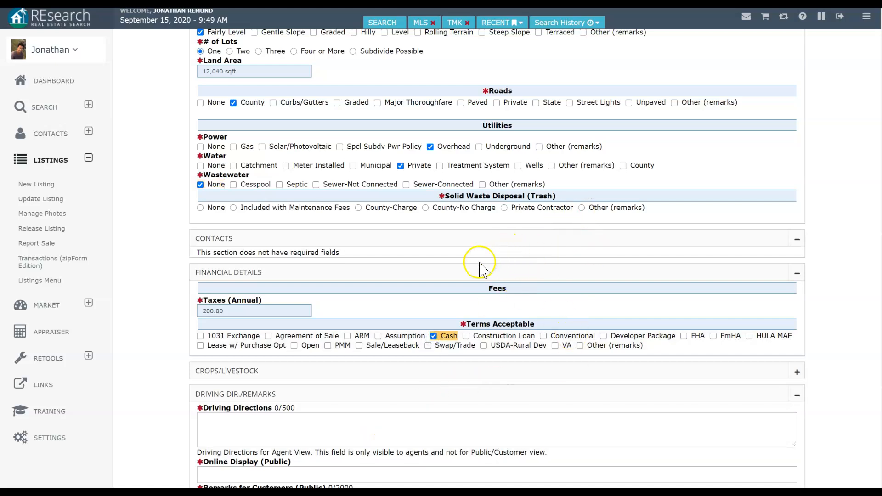
scroll(480, 264, "down", 5)
Step: Enter driving directions 'Go to Hawaiian Beaches', capitalising Hawaiian and Beaches
left_click(375, 192)
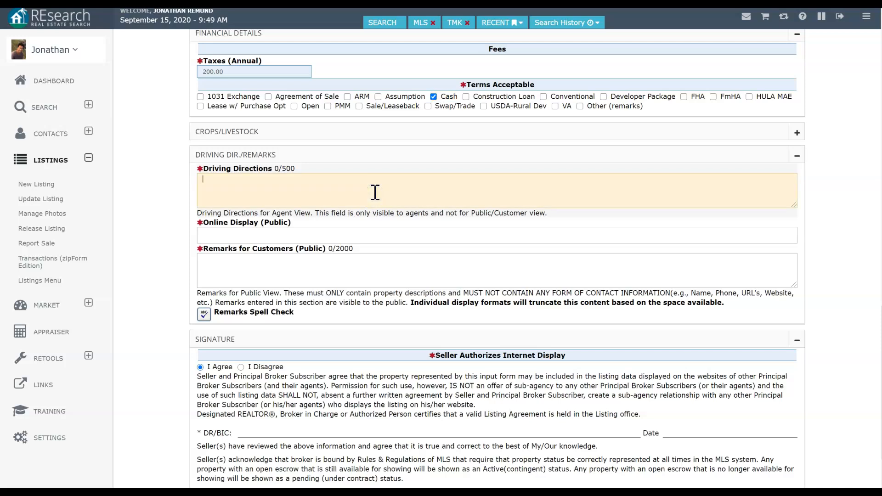
type("Go to hawaiian beraches")
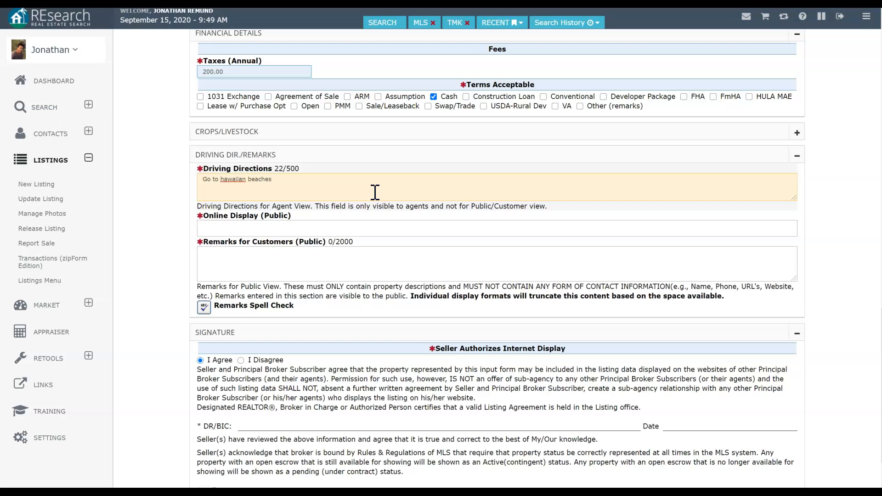
left_click(282, 226)
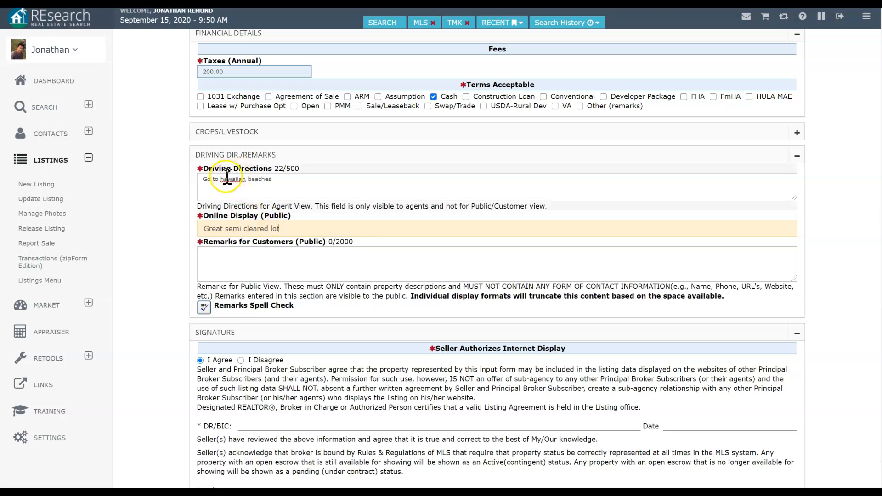
left_click_drag(225, 177, 227, 178)
key("Left")
key("BackSpace")
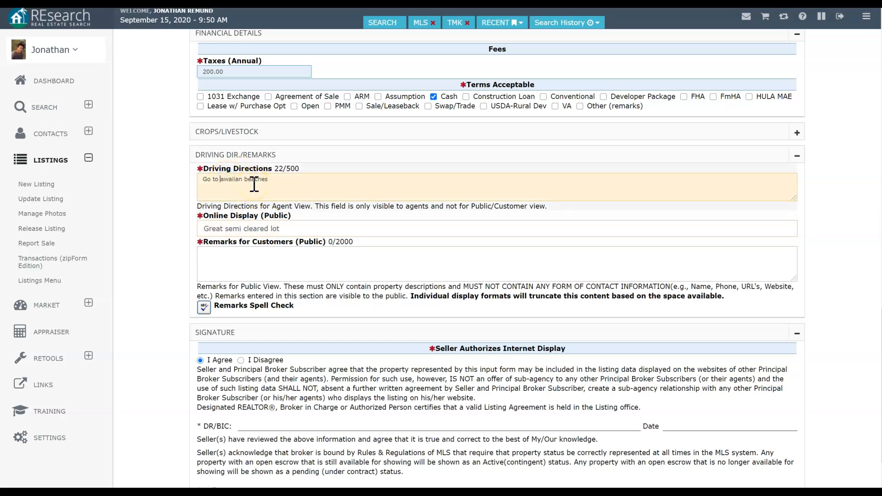
type("H")
left_click(252, 180)
key("BackSpace")
type("B")
Step: Write customer remarks 'Two side by side lots that have been precleared'
left_click(253, 240)
left_click(271, 261)
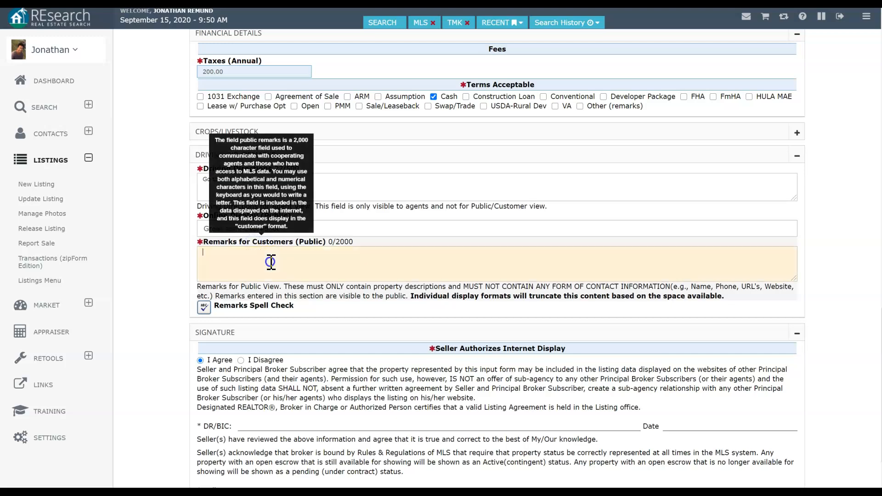
type("Two side by")
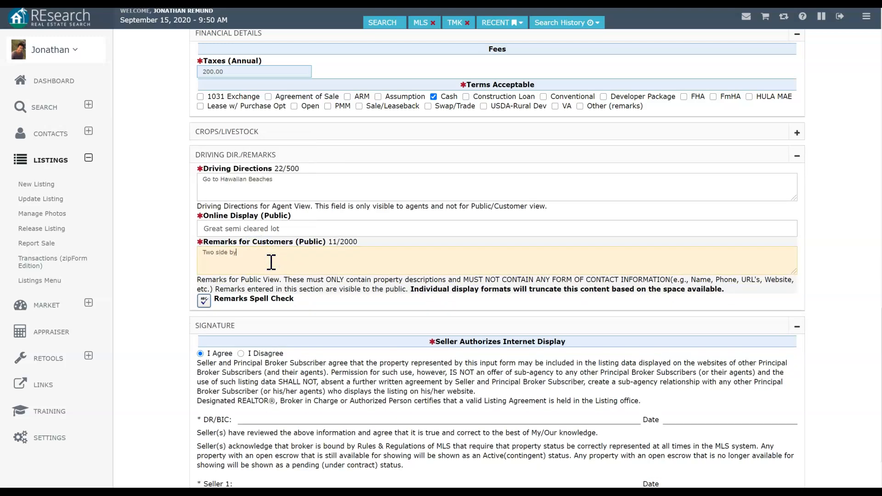
type(" side lots that have been previously")
left_click(331, 265)
type("cleared.")
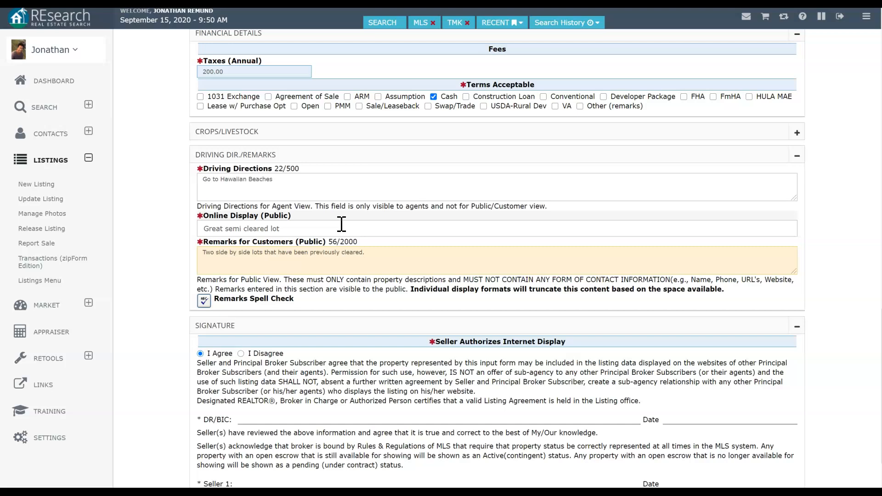
left_click(334, 272)
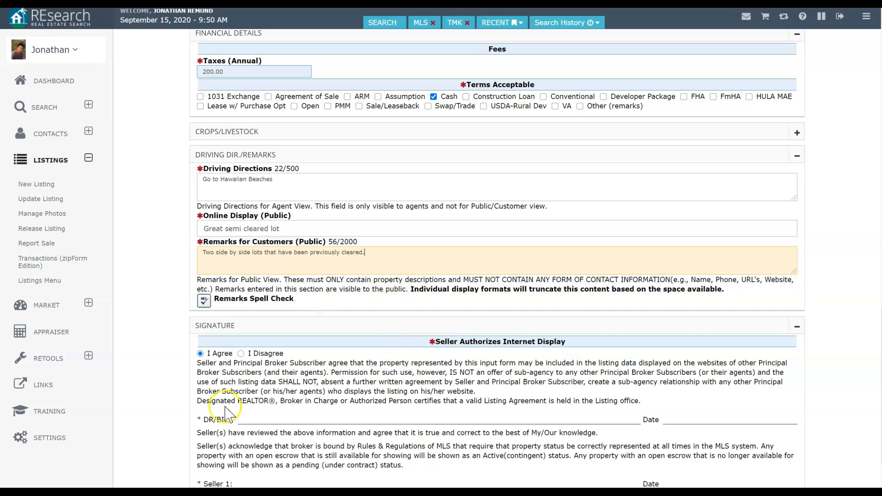
Step: Save the listing data, agree to the photos agreement, and continue to Load Photos
scroll(491, 327, "down", 3)
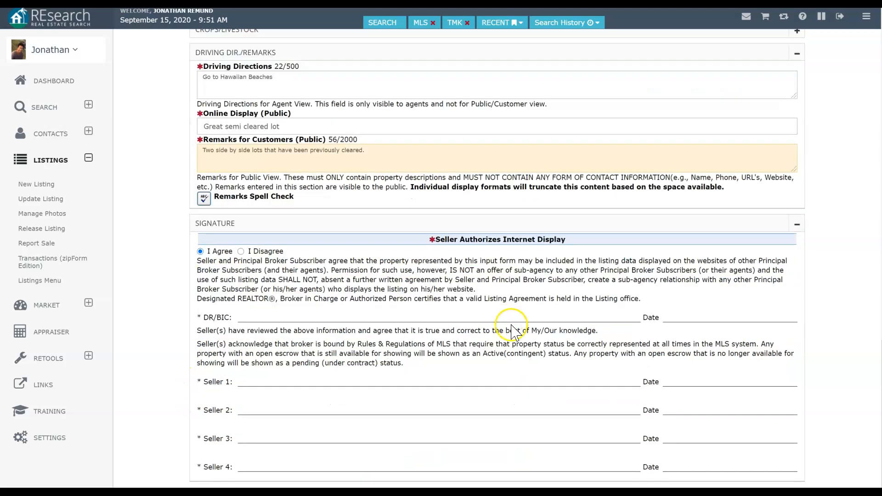
scroll(645, 315, "up", 15)
scroll(646, 315, "up", 3)
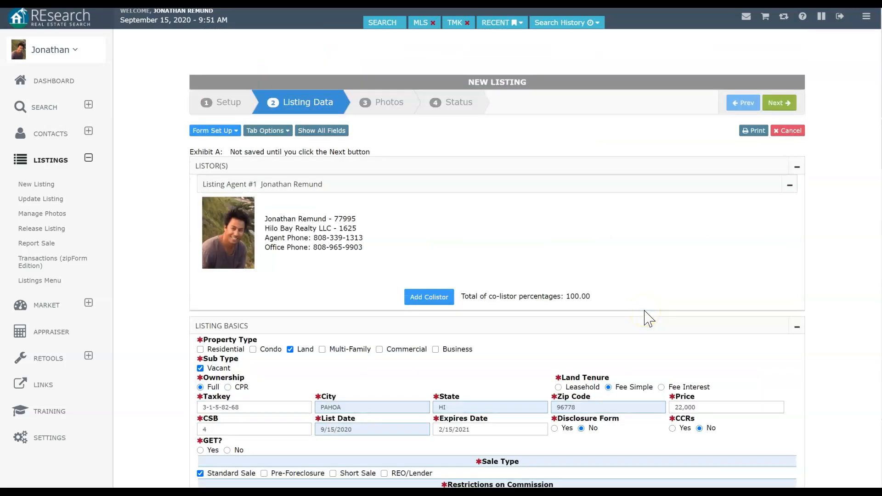
left_click(780, 102)
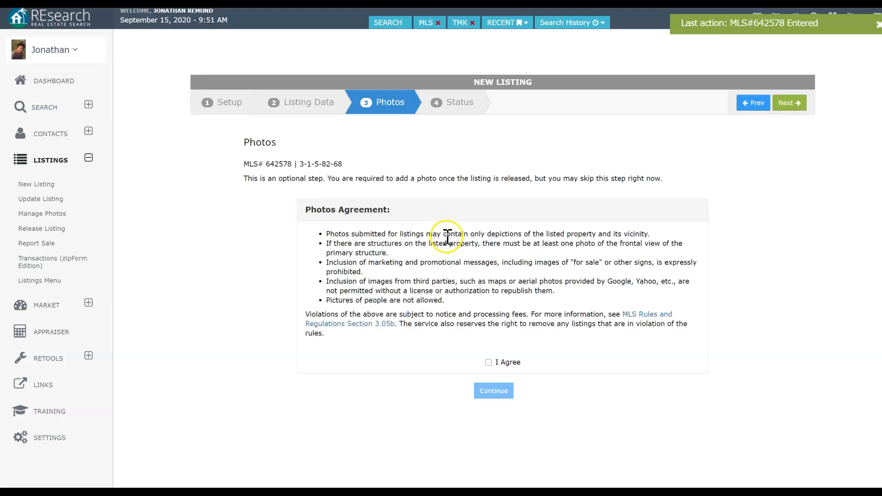
left_click(488, 363)
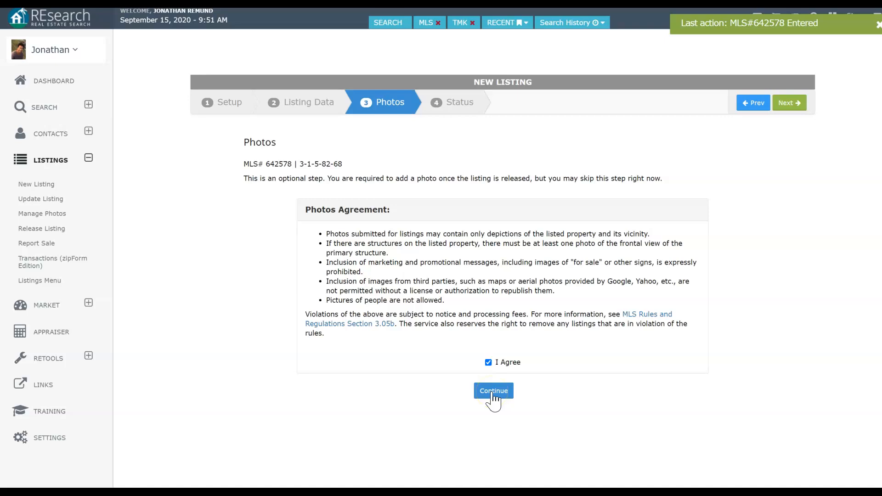
left_click(492, 392)
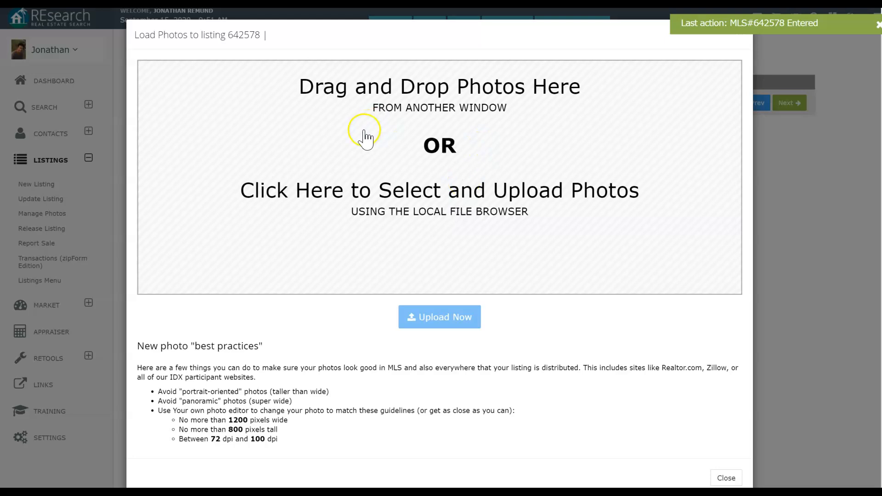
Step: Select six IMG lot photos from the computer and open them for upload
left_click(376, 90)
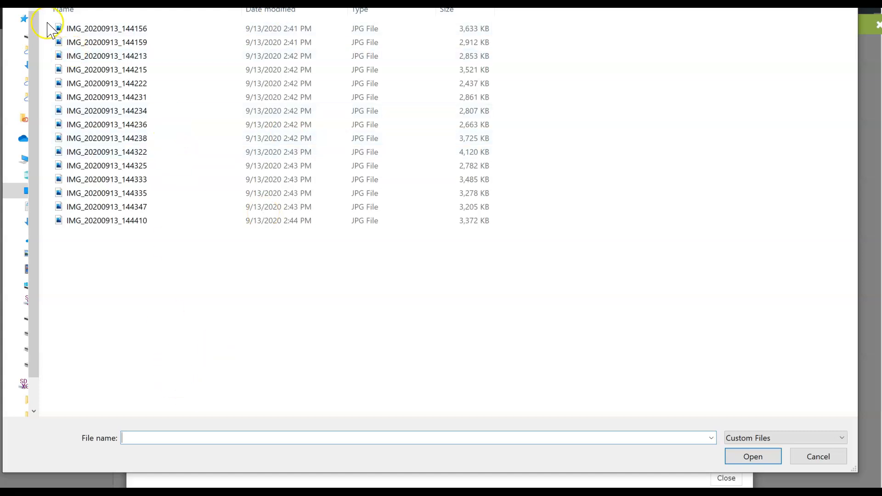
left_click_drag(51, 23, 167, 109)
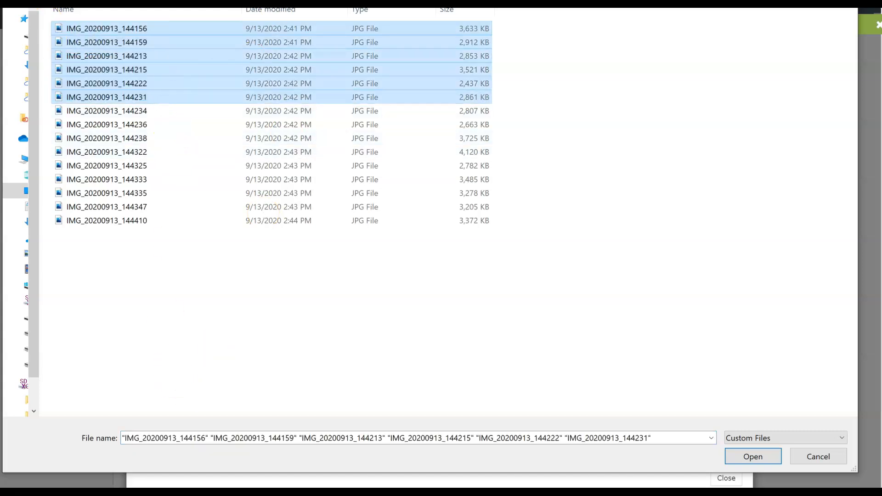
left_click(740, 460)
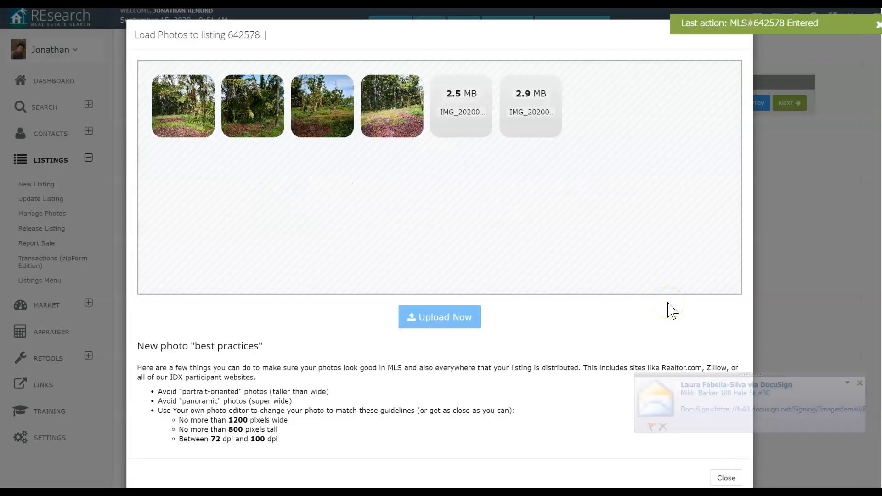
left_click(858, 383)
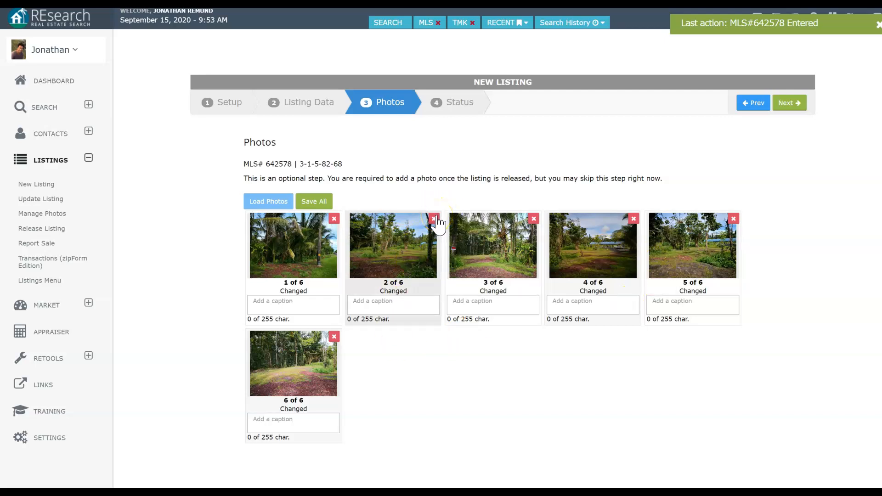
Step: Remove photo 3 of 6, save the five remaining lot photos, and advance to Step 4
left_click(534, 218)
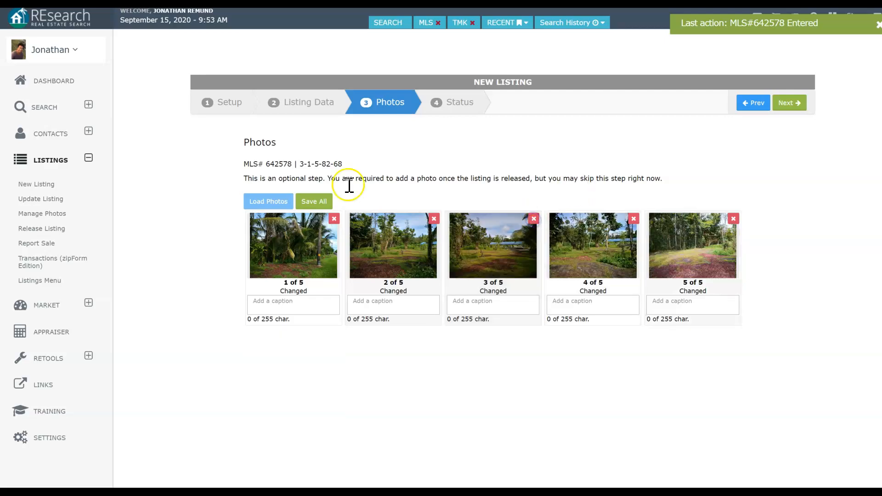
left_click(313, 202)
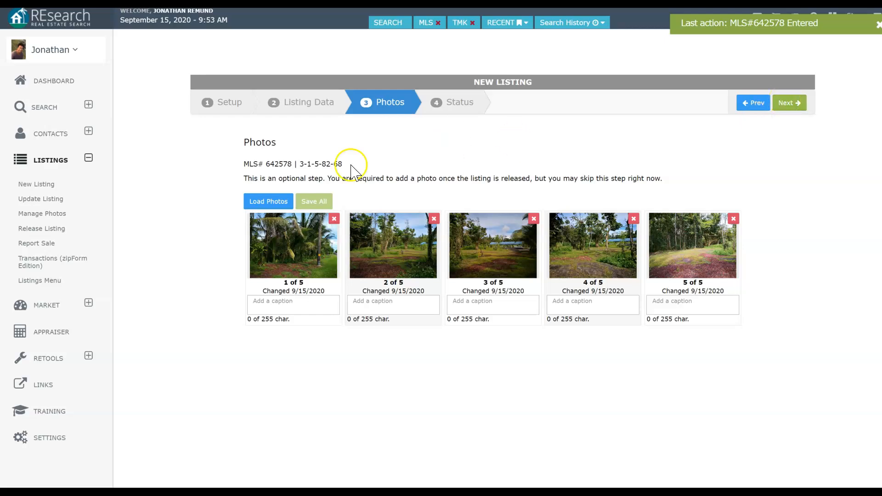
left_click_drag(249, 165, 339, 169)
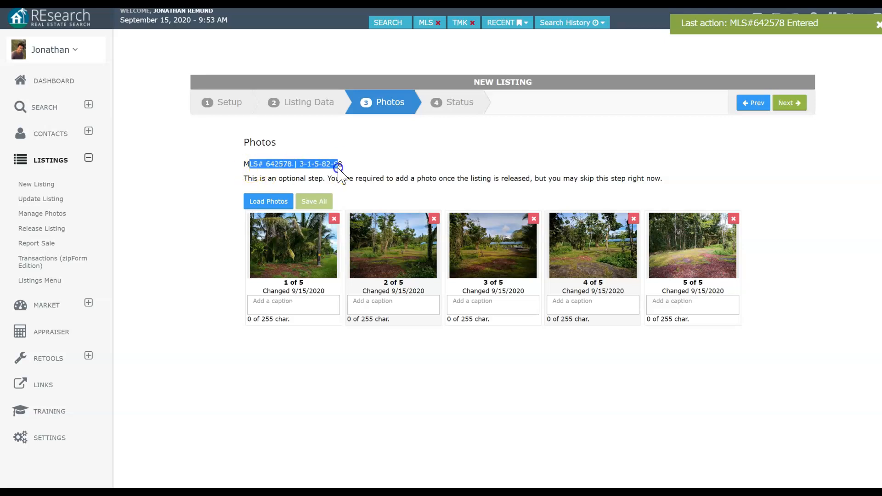
left_click(247, 167)
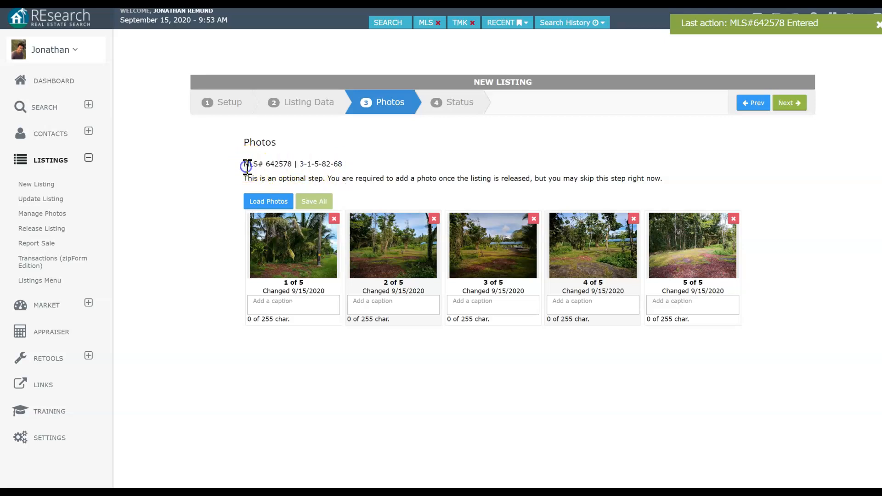
left_click(789, 102)
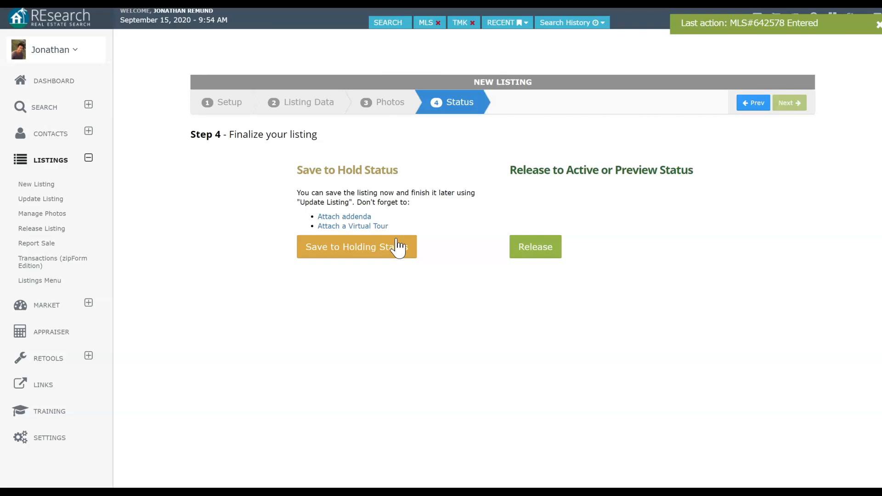
Step: Save the listing to Holding status and note the new MLS number 642578
left_click(375, 250)
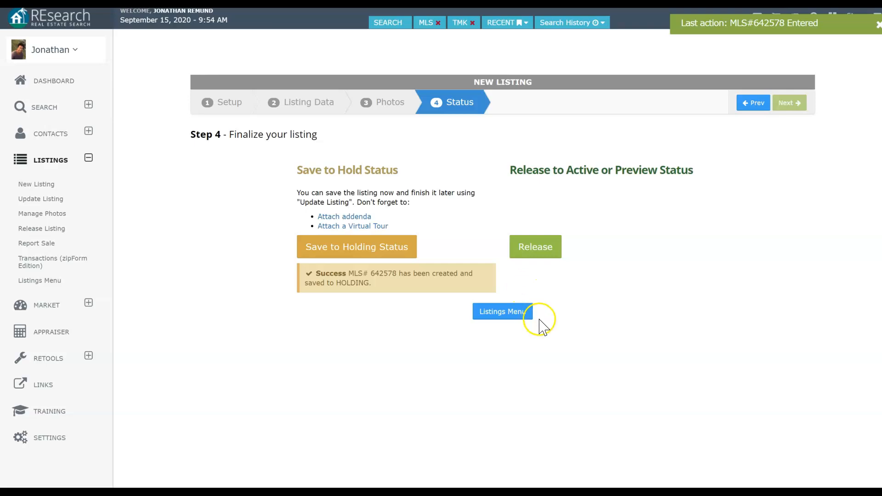
double_click(382, 274)
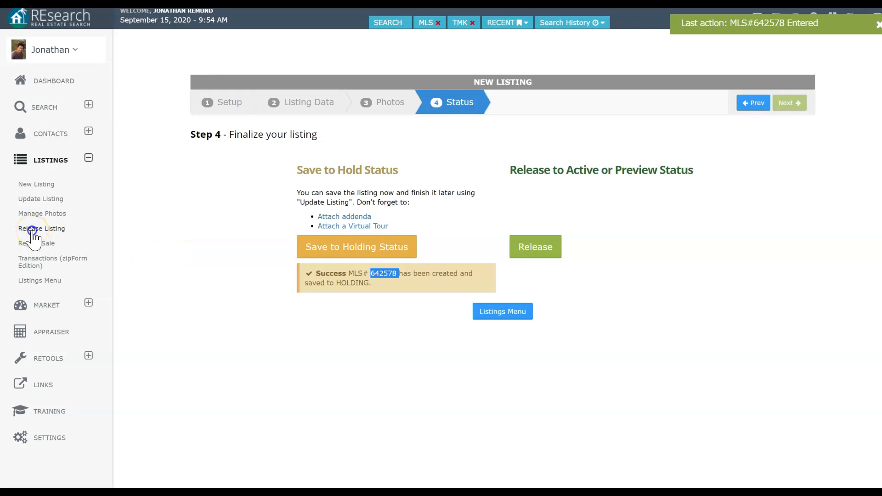
left_click(31, 229)
Step: Select listing 642578 and open its update form
left_click(562, 94)
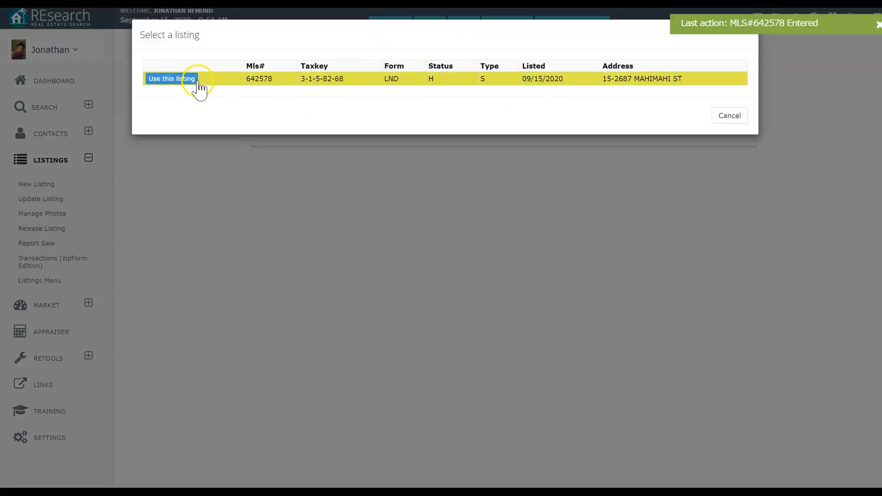
left_click(184, 79)
left_click(525, 118)
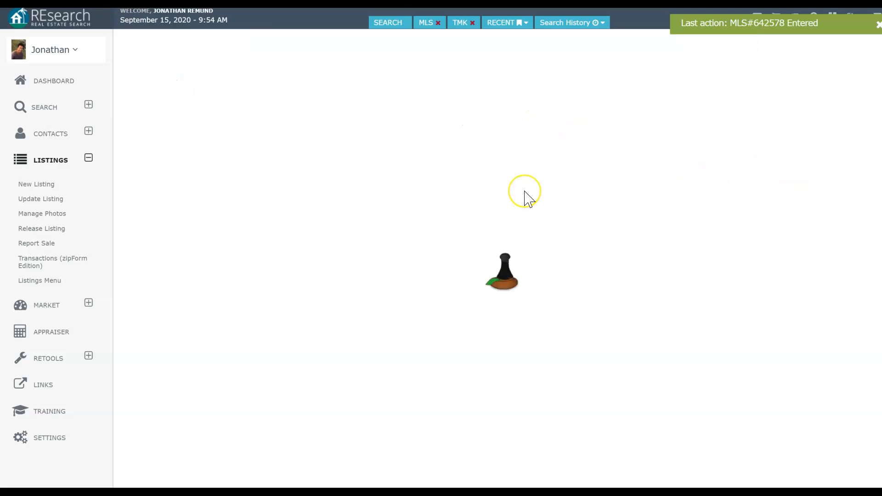
scroll(621, 221, "down", 10)
scroll(583, 225, "down", 20)
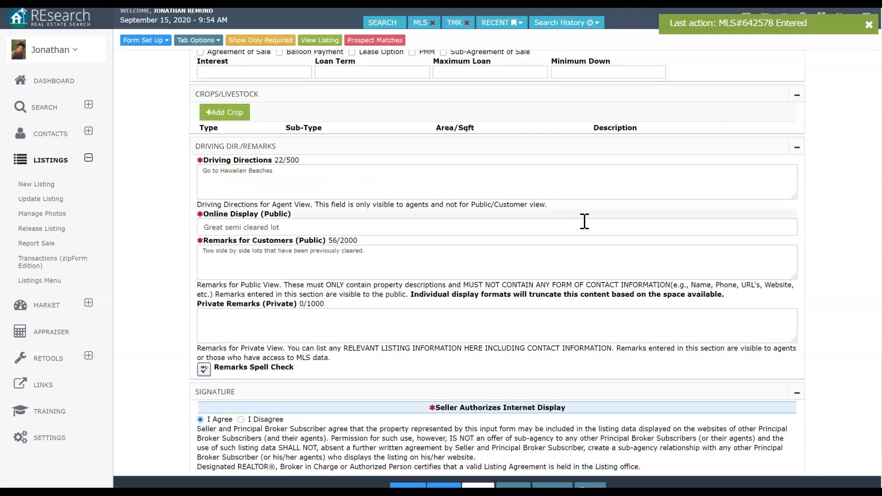
scroll(584, 221, "down", 4)
scroll(584, 225, "up", 5)
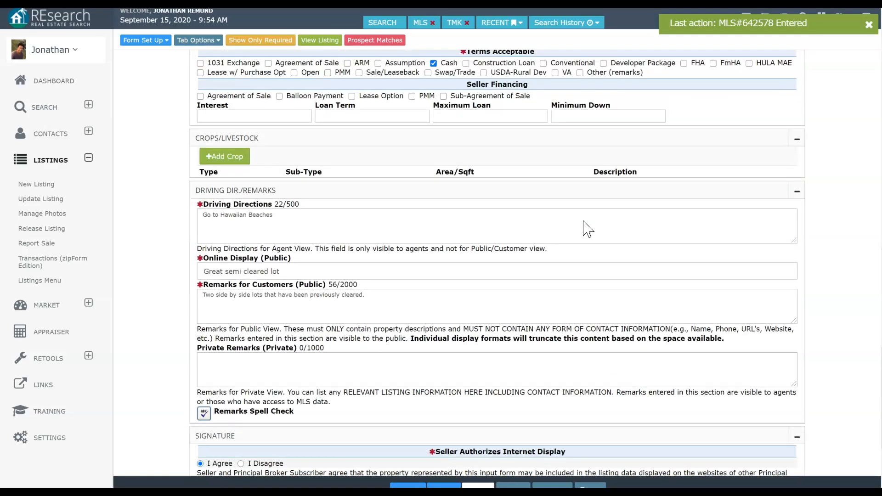
Step: Enter the private remark 'Seller will not pay for staking.' and save the listing
left_click(400, 371)
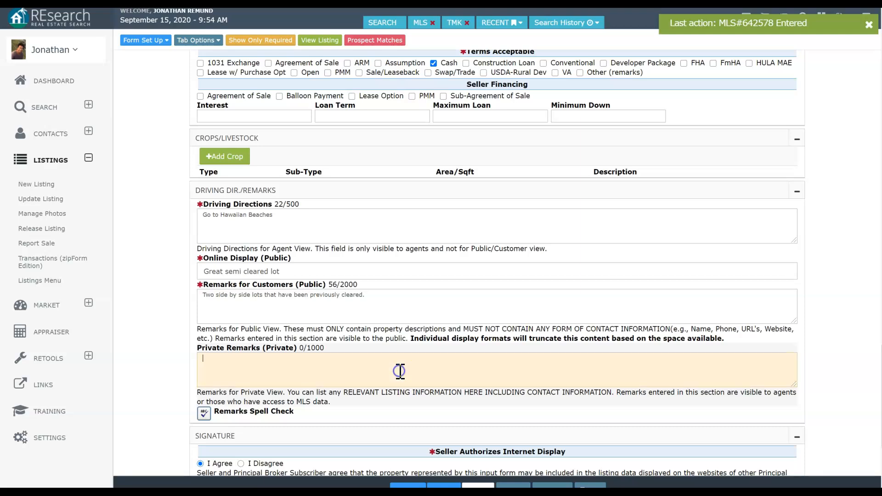
type("seller will not pay for staking.")
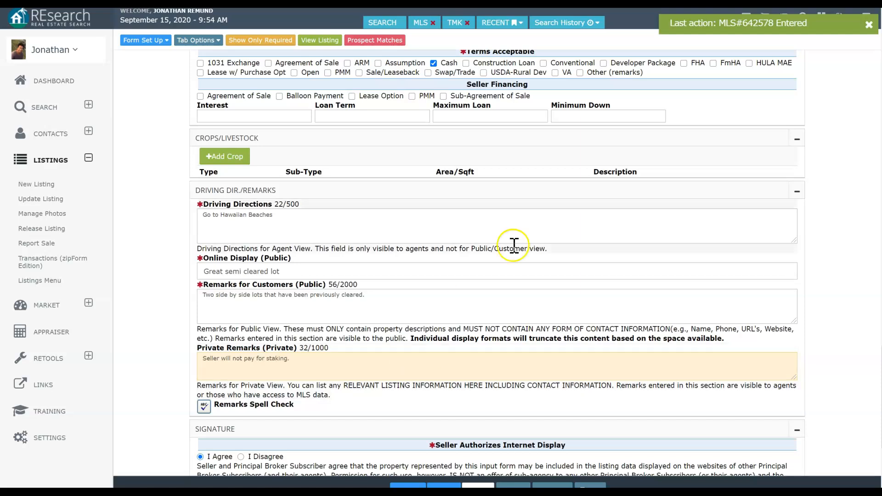
scroll(547, 329, "up", 20)
scroll(547, 328, "down", 10)
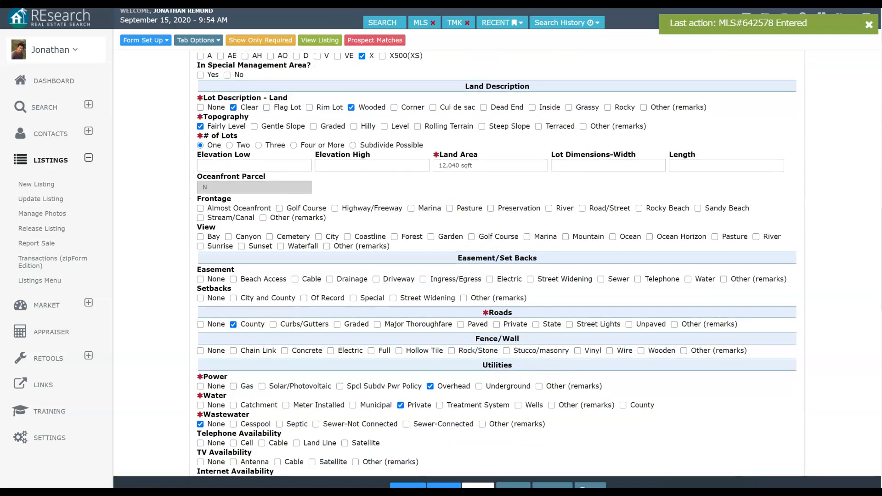
left_click(442, 485)
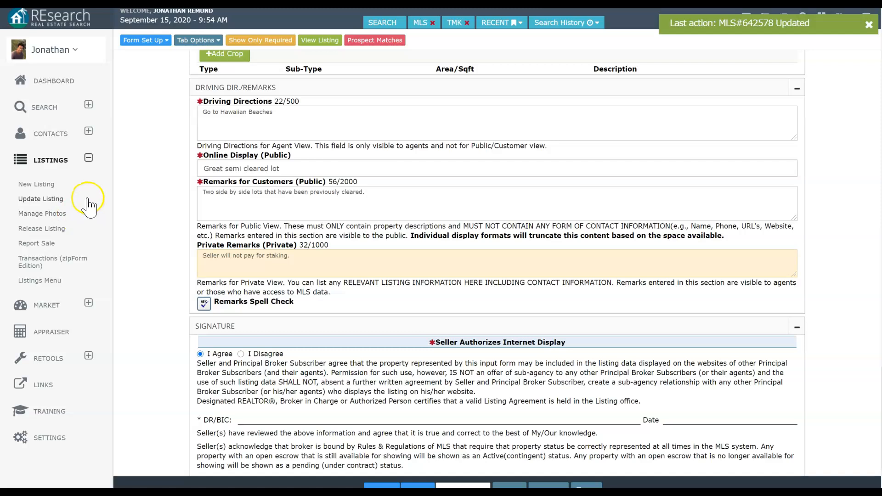
left_click(69, 200)
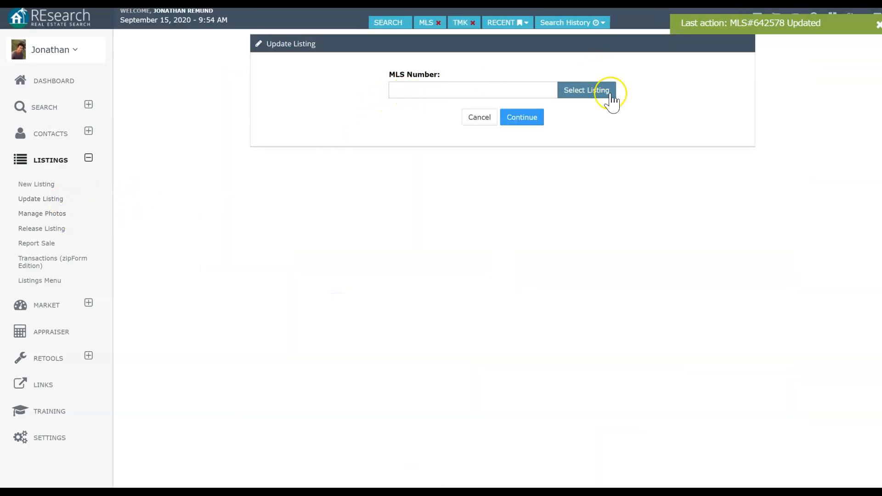
Step: Reopen listing 642578 from Select Listing and scroll through its My Holding details
left_click(591, 90)
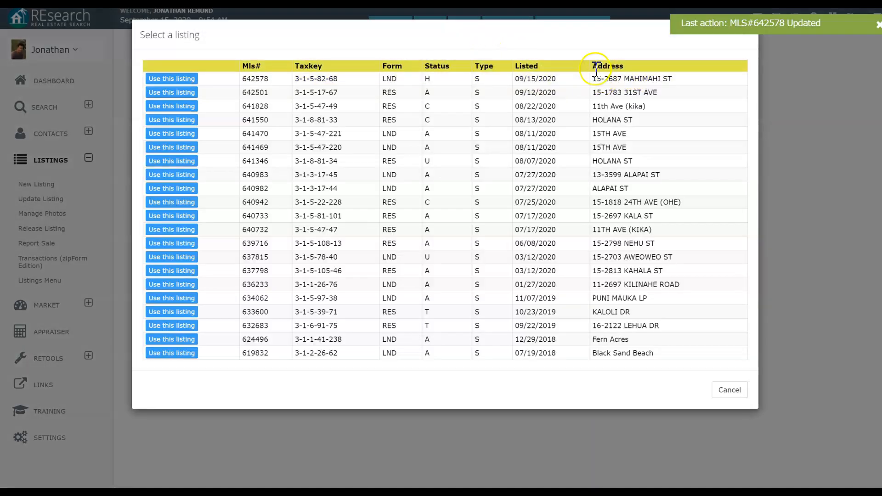
left_click(167, 79)
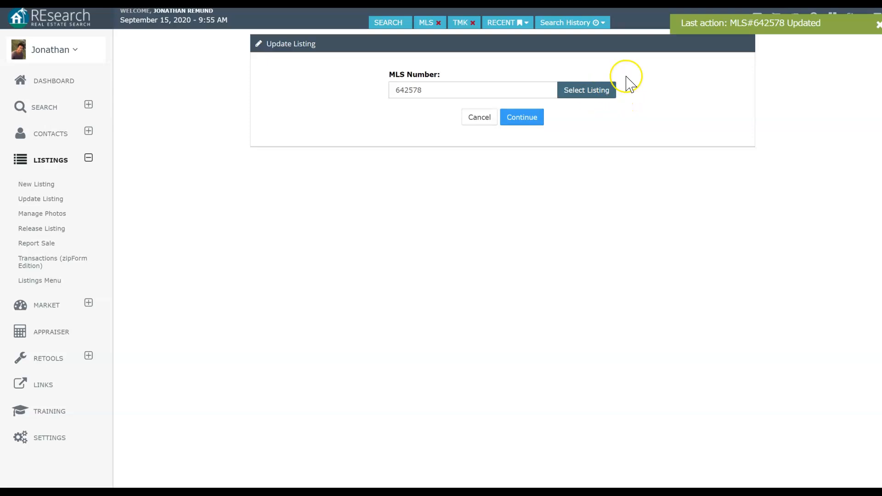
left_click(533, 119)
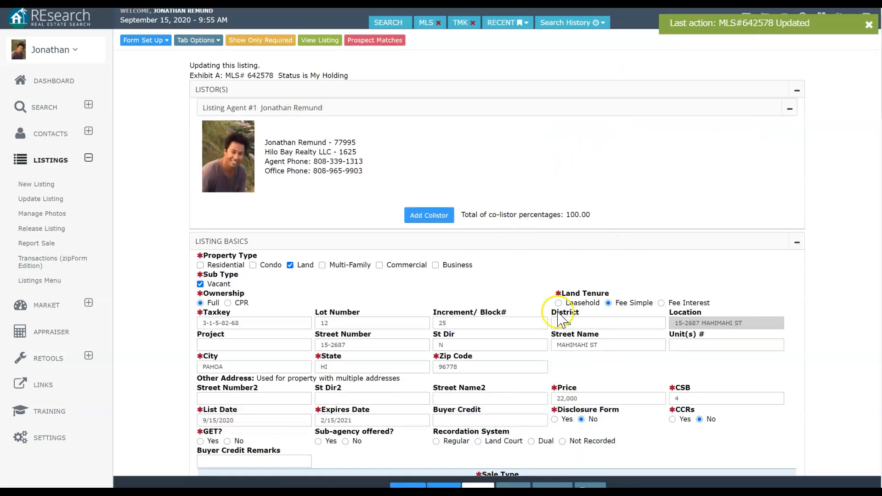
scroll(579, 307, "down", 5)
scroll(441, 283, "down", 10)
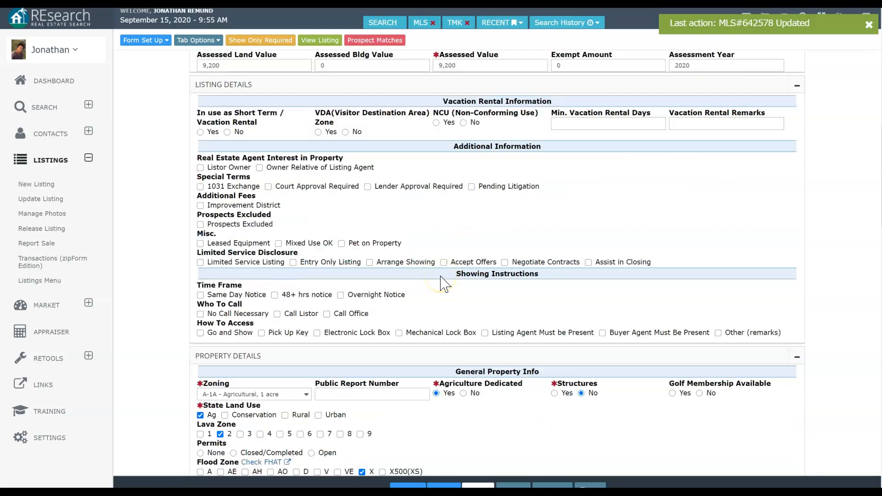
scroll(399, 289, "down", 11)
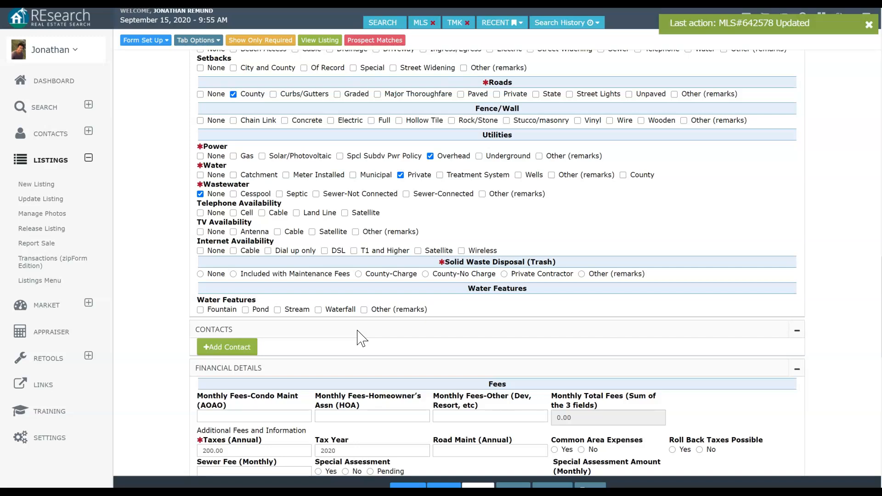
scroll(362, 338, "down", 15)
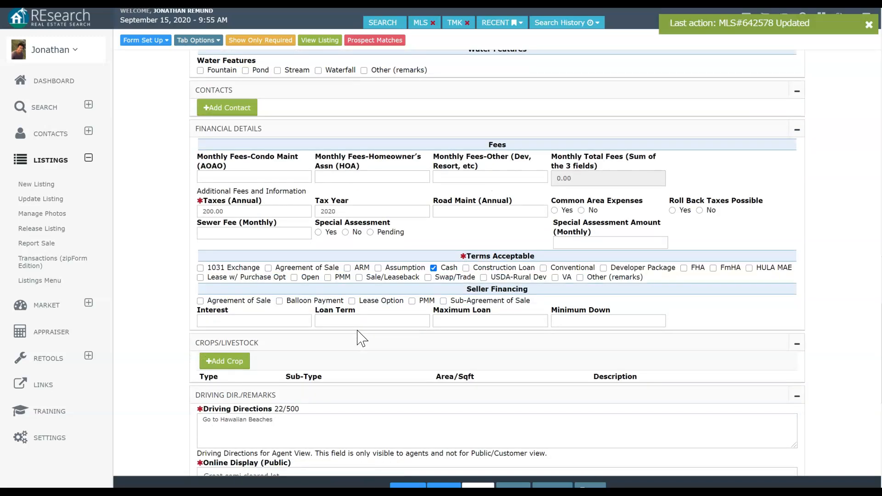